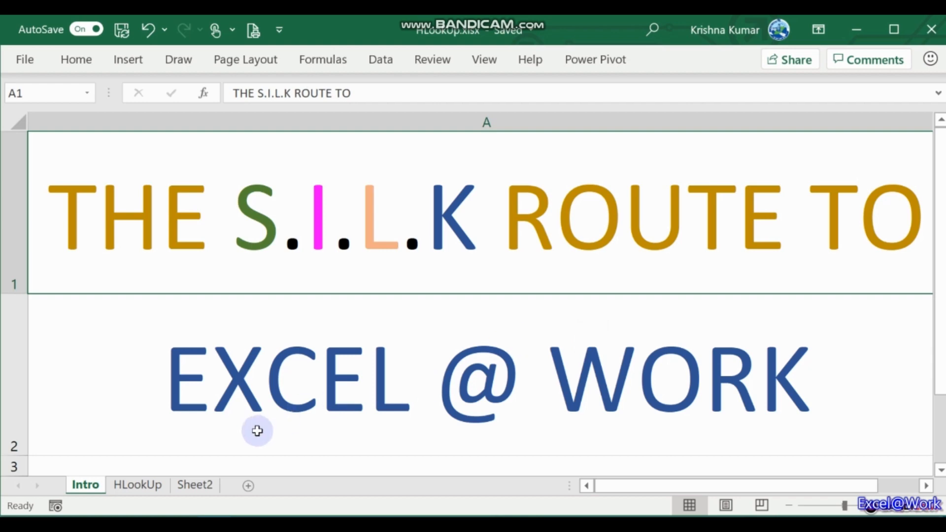
Switch to the HLookUp sheet, try =HLOOKUP( in B3 to show its syntax, then clear it.
left_click(138, 486)
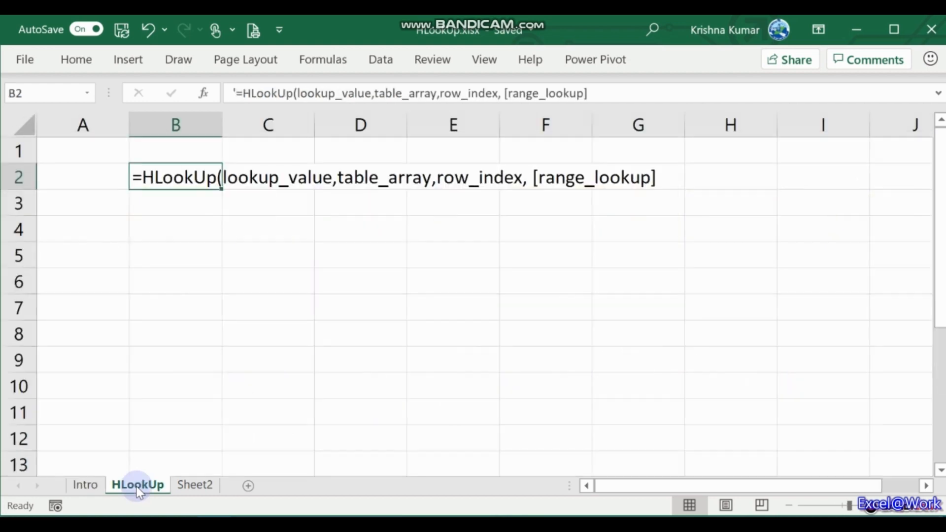
left_click(169, 203)
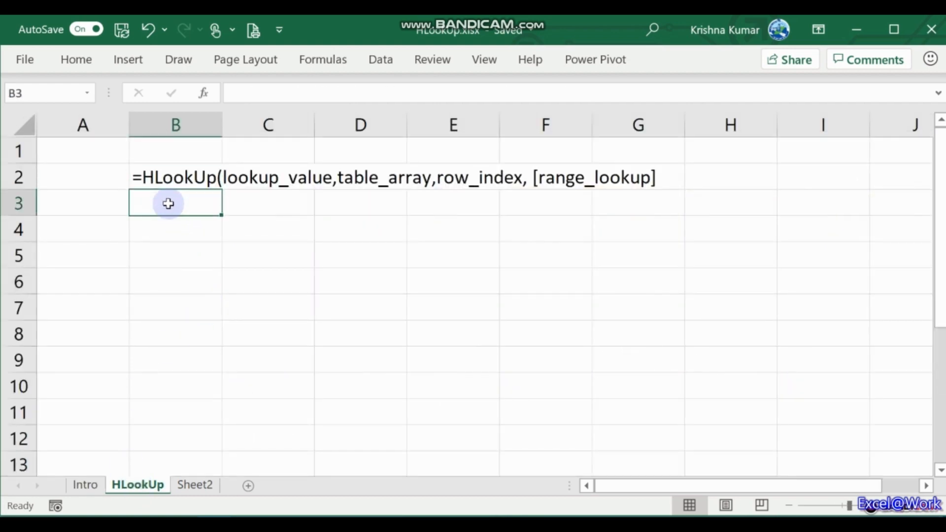
type("=hlo")
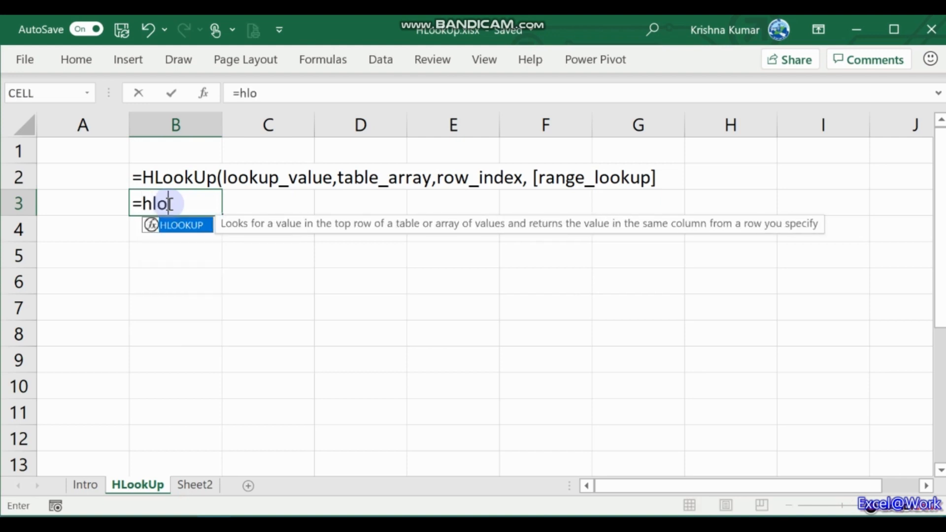
key("Tab")
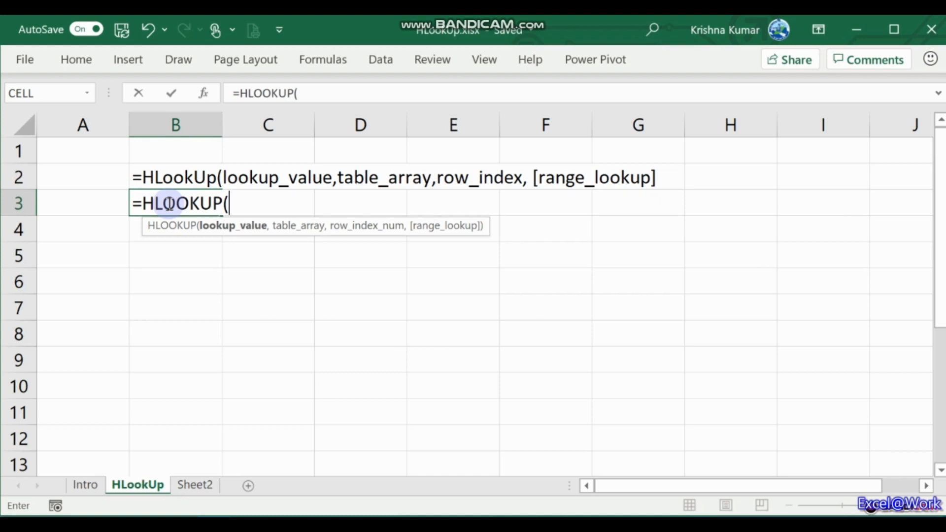
key("BackSpace")
key("BackSpace")
key("BackSpace")
key("BackSpace")
key("BackSpace")
key("BackSpace")
key("BackSpace")
key("BackSpace")
key("BackSpace")
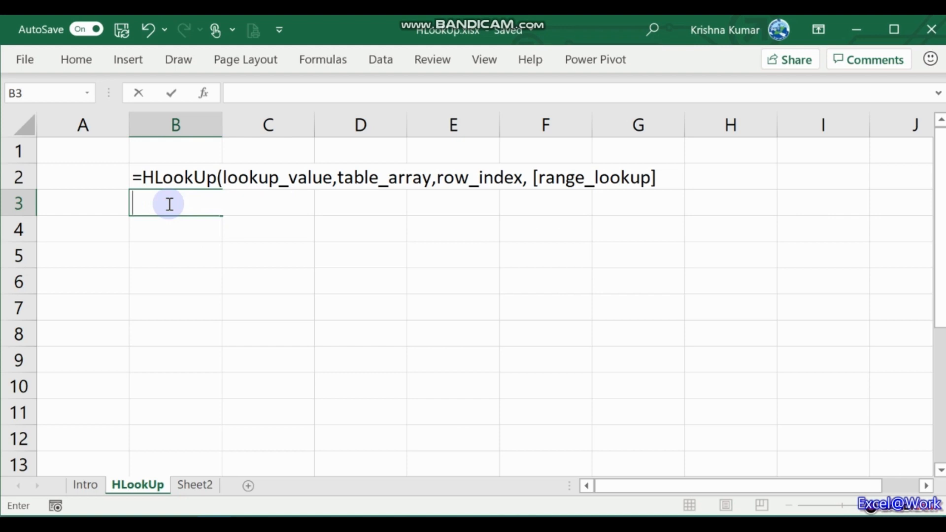
left_click(460, 218)
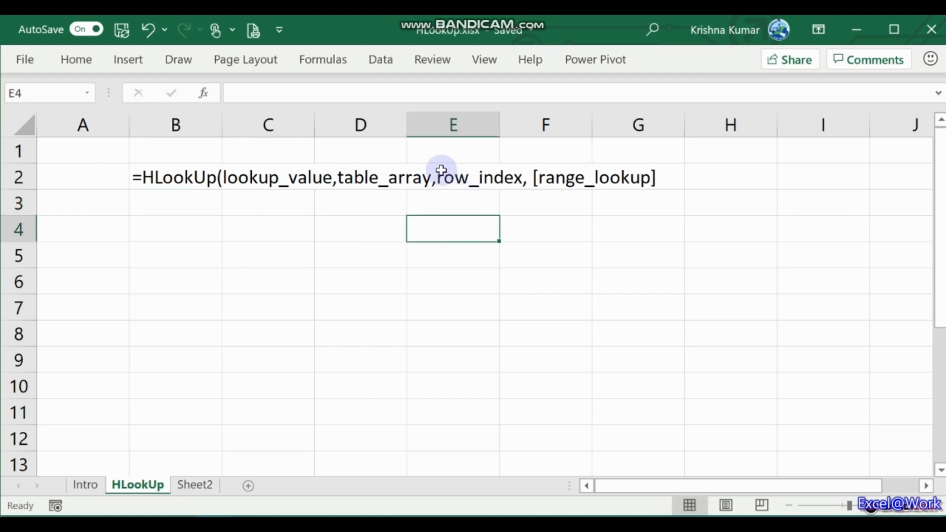
Walk through the B4:F7 Sales table of Pens, Pencils and Sketch Pens across Q1–Q4.
left_click(175, 232)
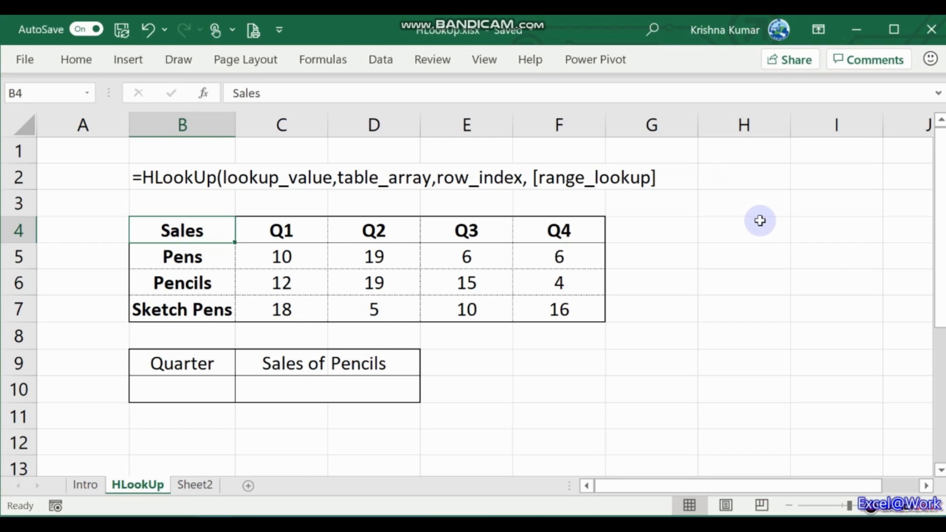
key("Down")
key("Right")
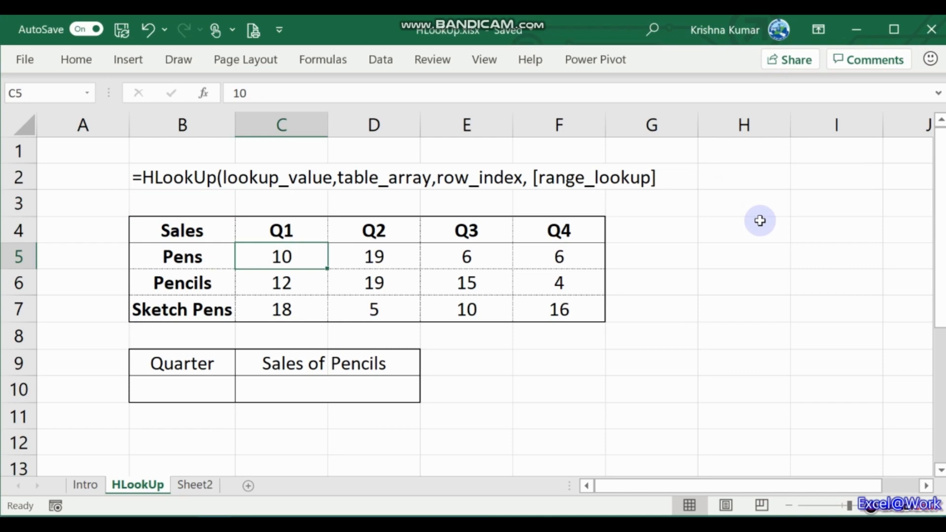
key("Left")
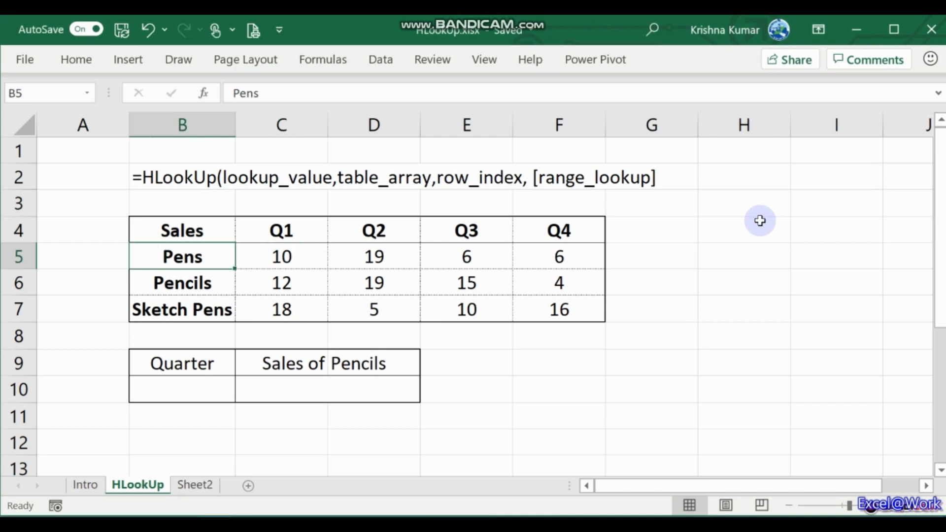
key("Down")
key("Right")
key("Right")
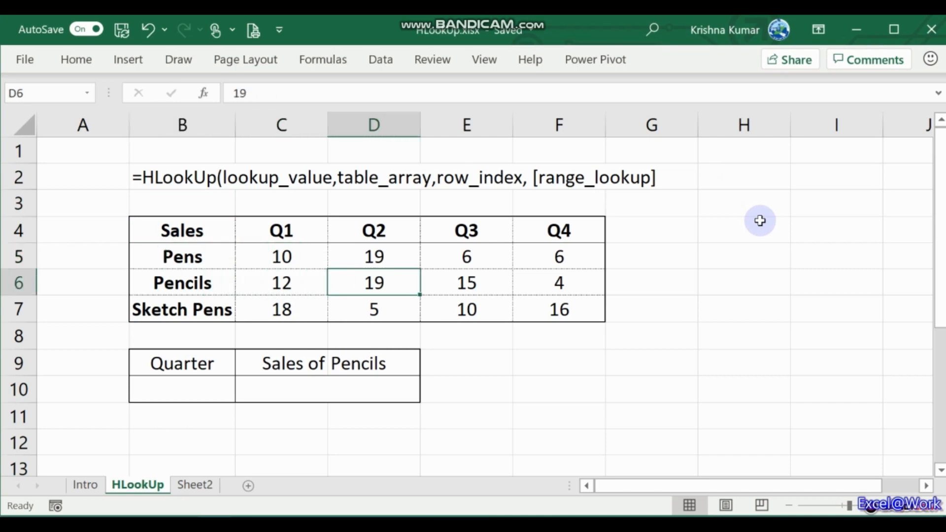
key("Left")
key("Left")
Enter Q2 as the quarter in B10 and trace the Pencils Q2 figure in the table.
key("Down")
key("Down")
key("Down")
key("Down")
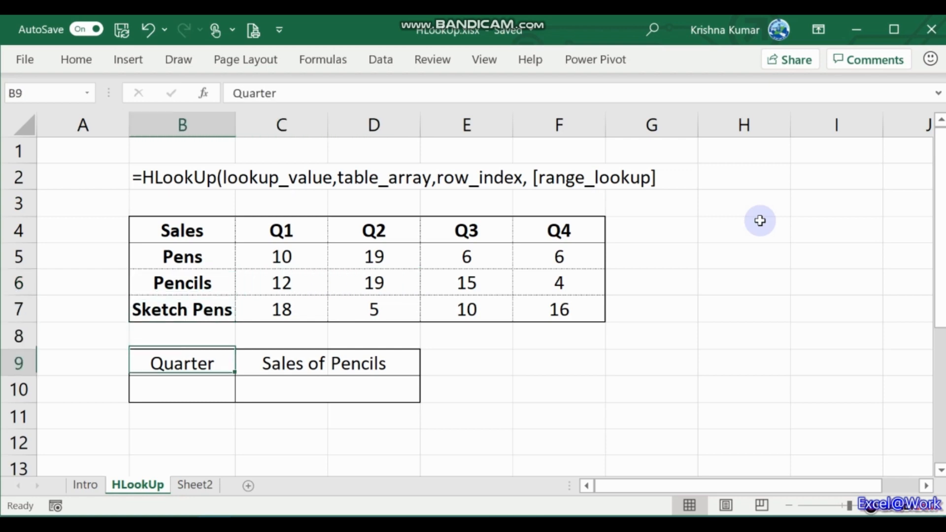
type("Q2")
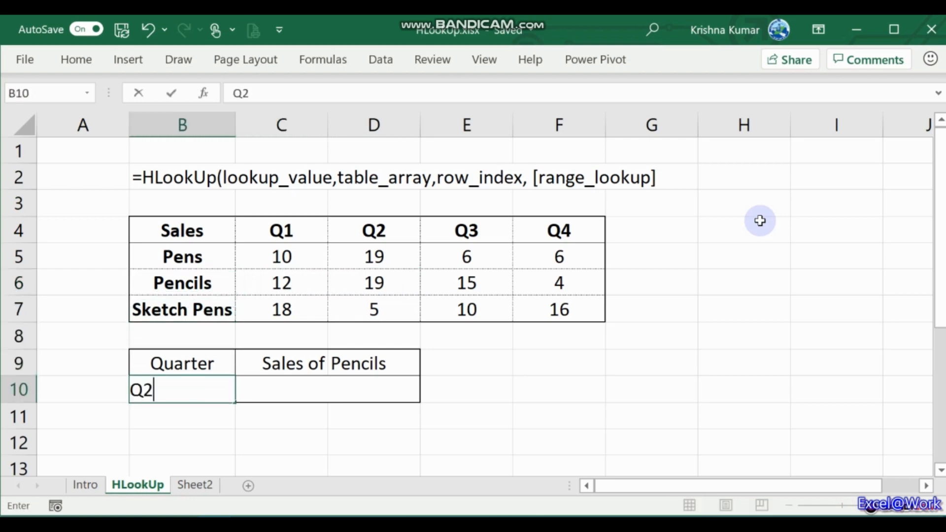
key("Right")
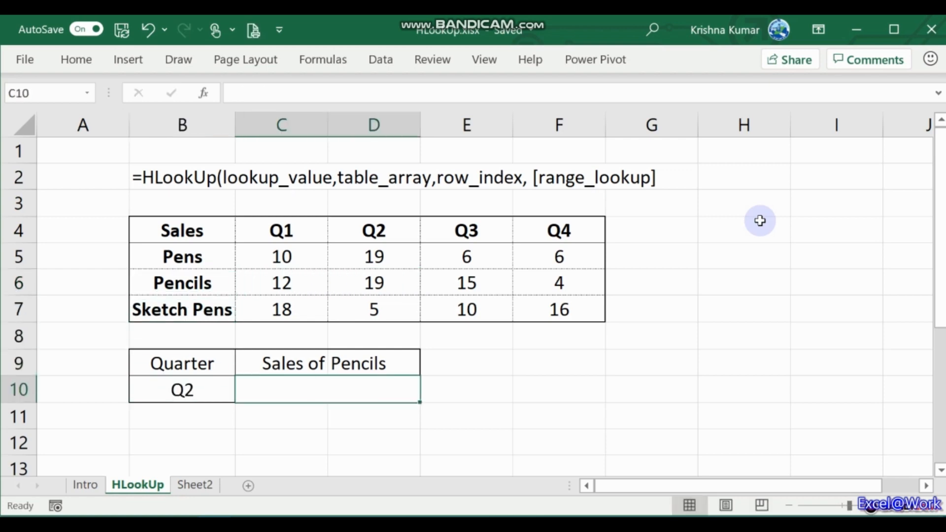
key("Up")
key("Up")
key("Up")
key("Up")
key("Right")
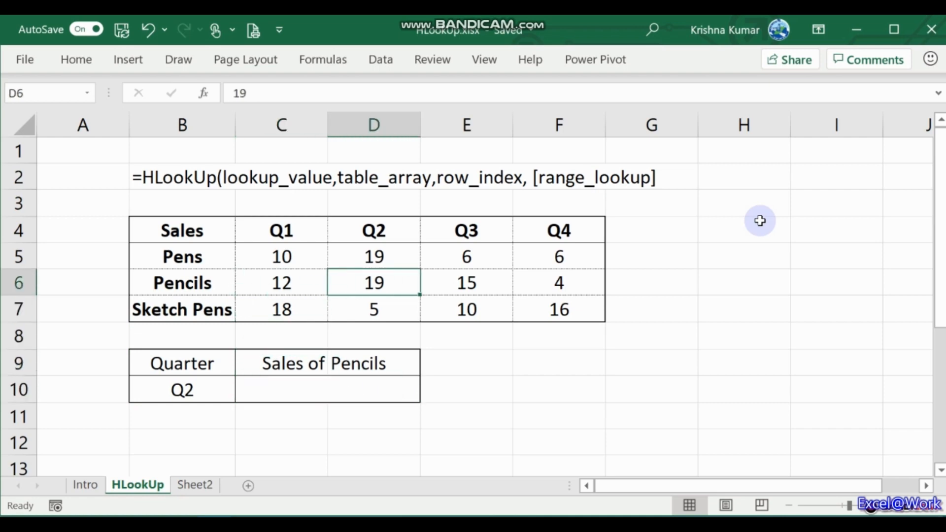
key("Left")
key("Left")
key("Down")
key("Down")
key("Down")
key("Down")
key("Right")
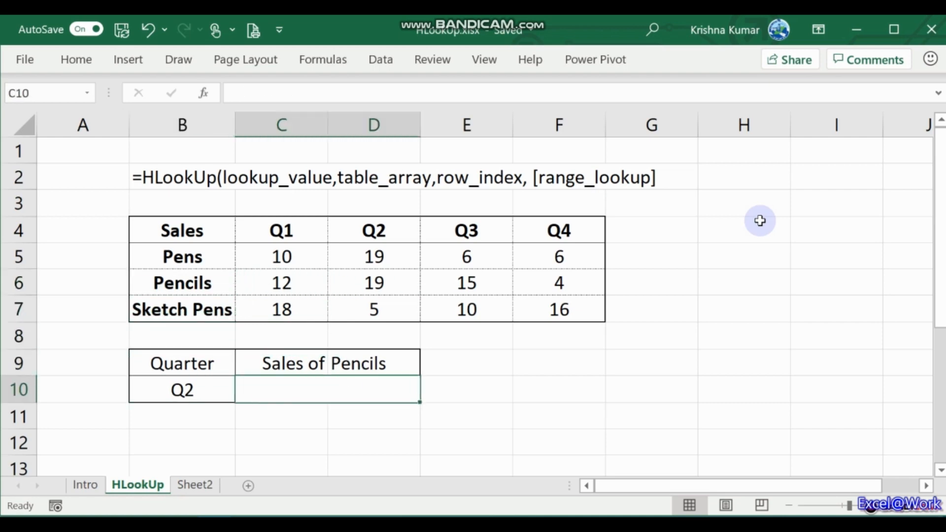
Start an HLOOKUP in C10 using B10 as lookup value and B4:F7 as the table.
type("=HL")
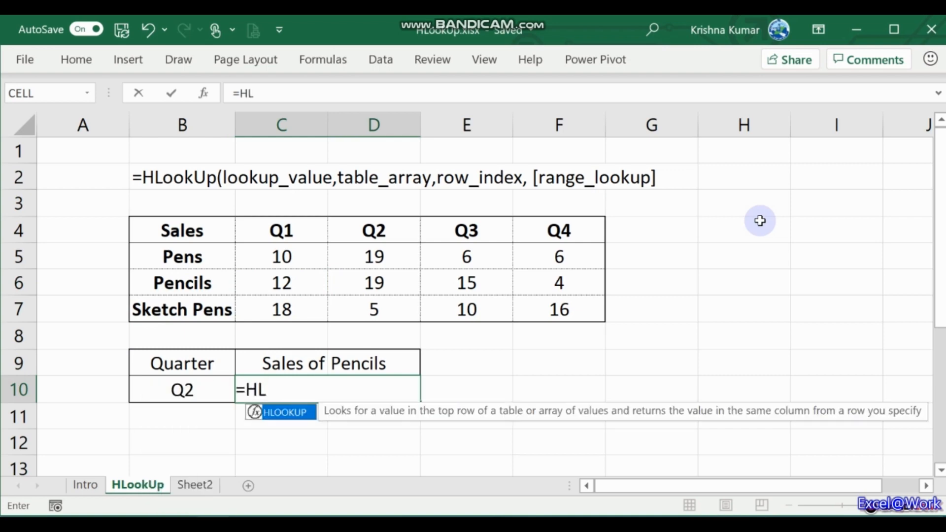
key("Tab")
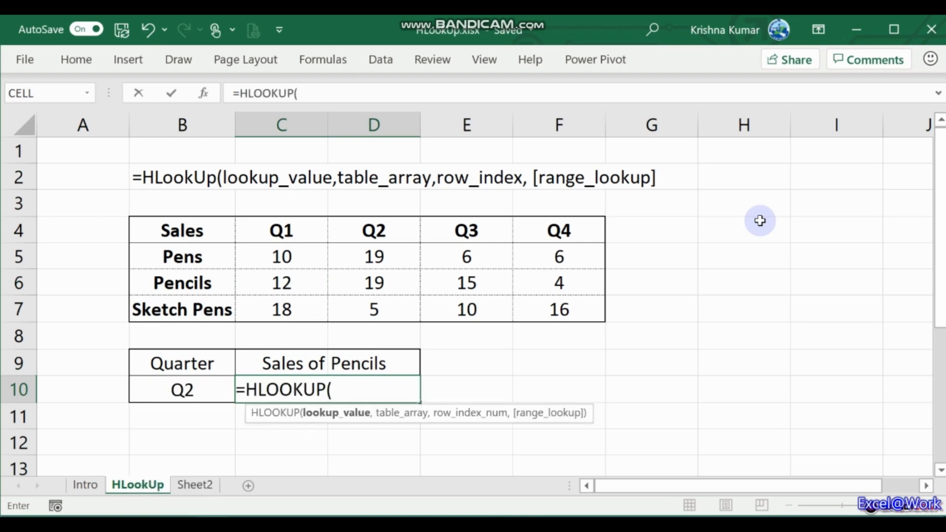
key("Left")
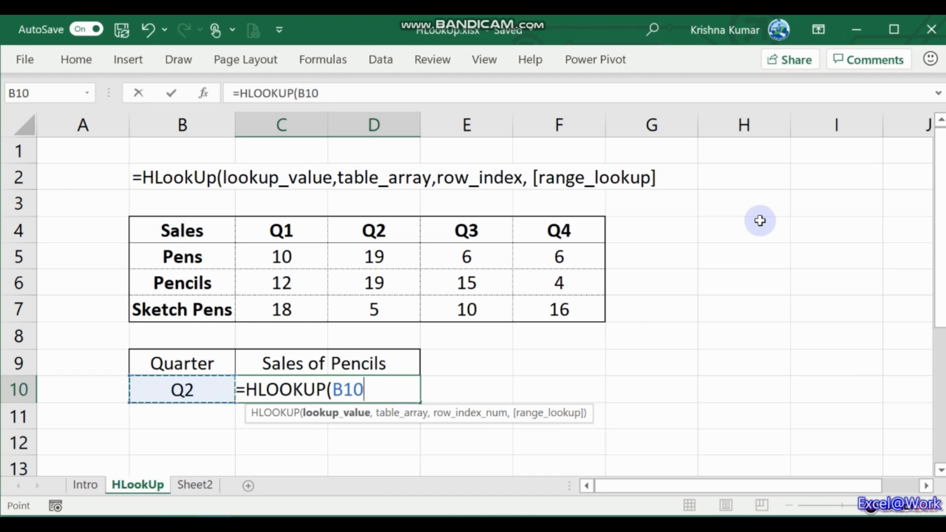
type(",")
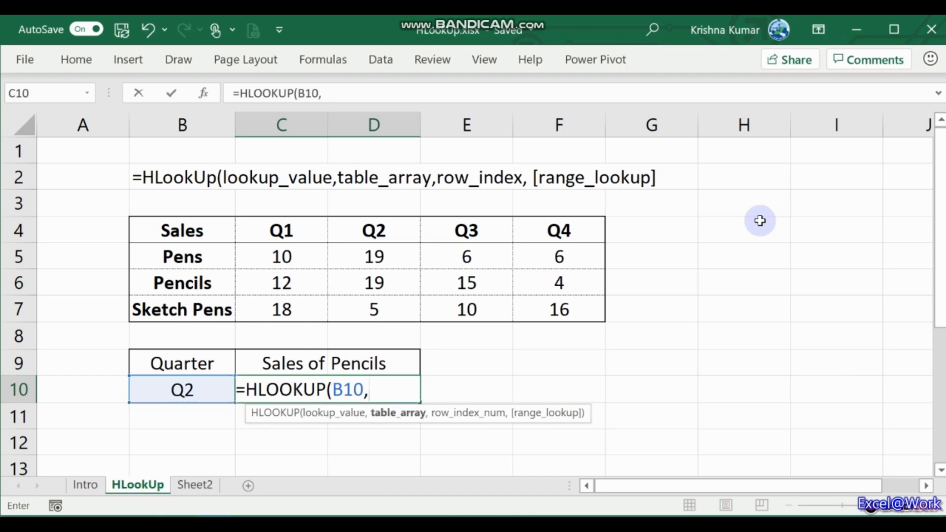
key("Up")
key("Up")
key("Up")
key("Up")
key("Up")
key("Up")
key("Left")
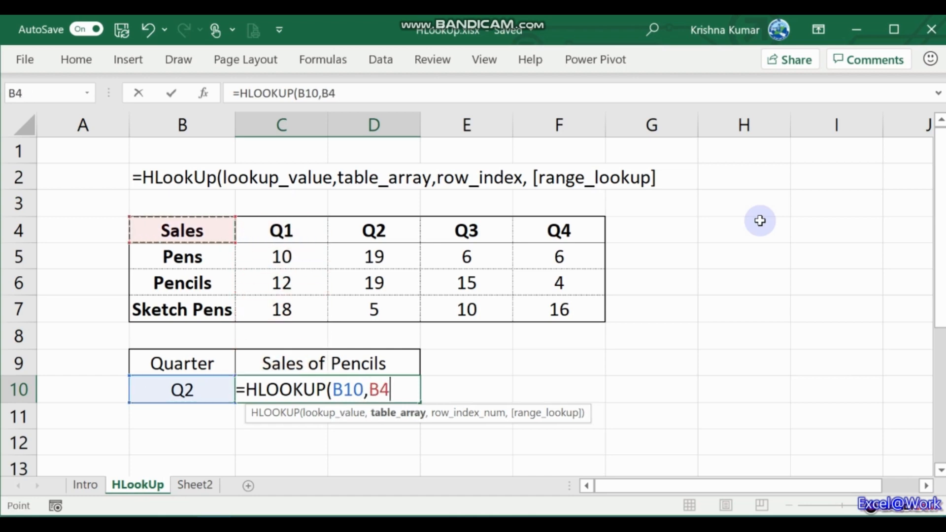
key("shift+Down")
key("shift+Down")
key("shift+Down")
key("shift+Right")
key("shift+Right")
key("shift+Right")
key("shift+Right")
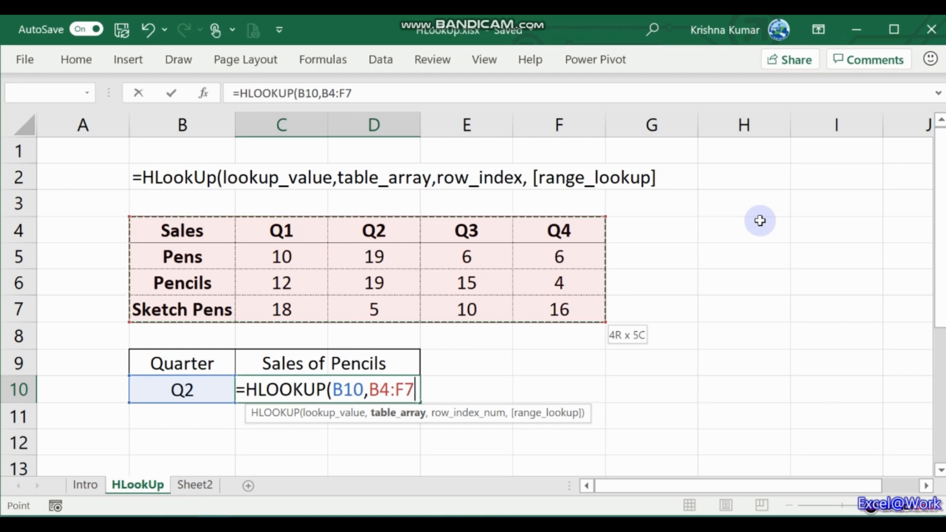
Complete the formula with row index 3 and FALSE exact match, returning 19.
type(",")
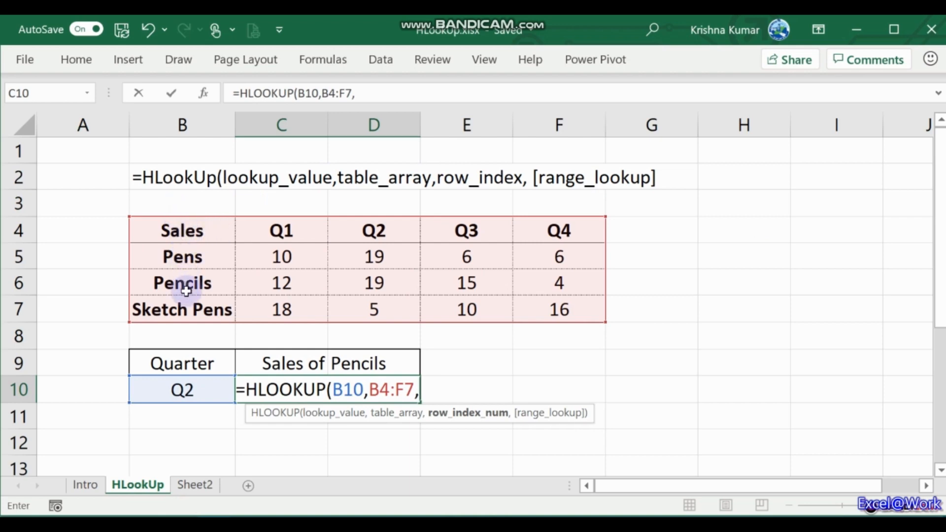
type("3,")
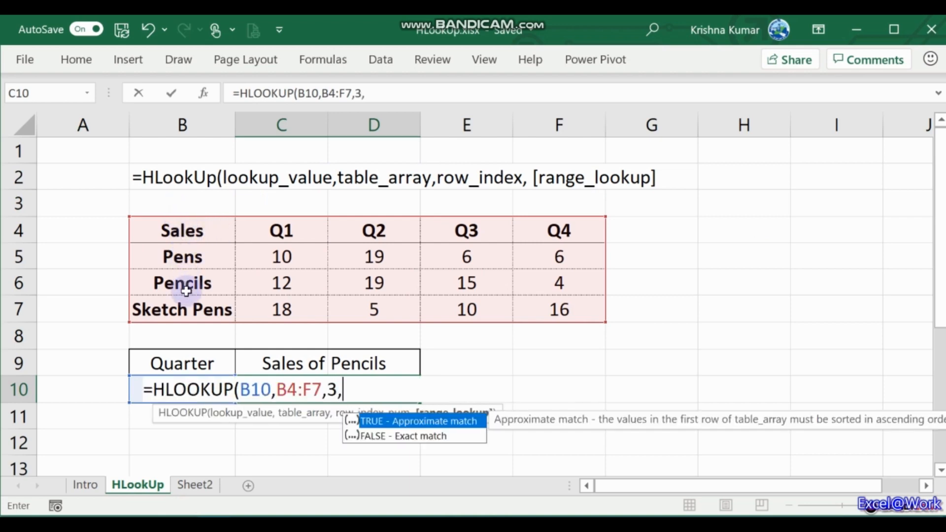
key("Down")
key("Tab")
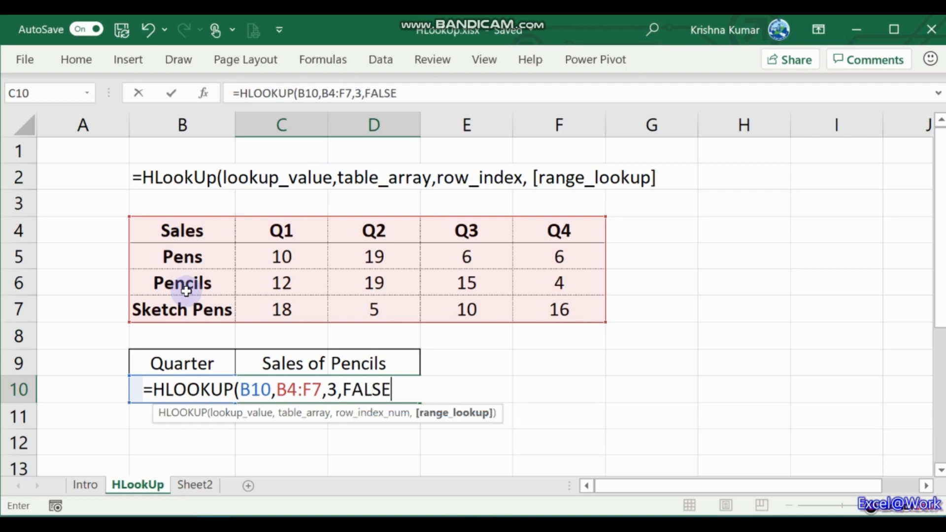
type(")")
key("Return")
key("Up")
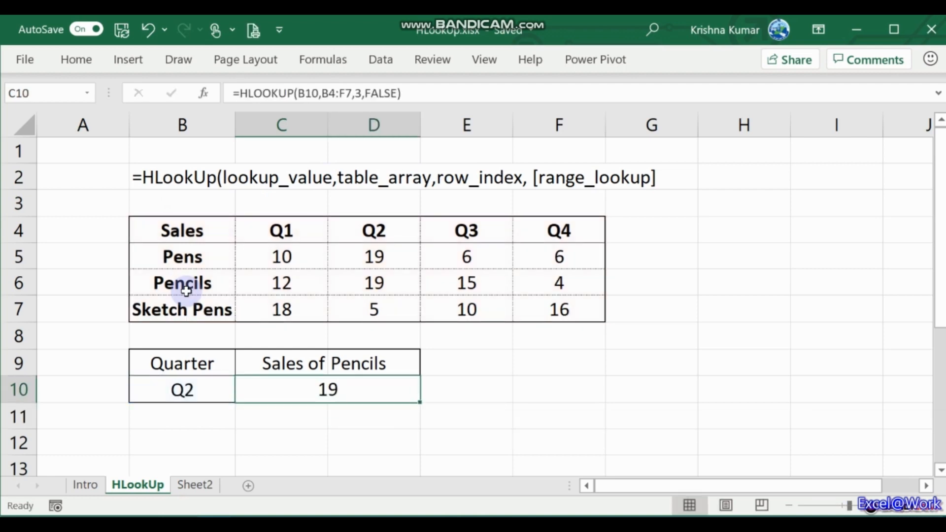
Change the quarter in B10 to Q3 and confirm C10 returns 15 for pencils.
key("Down")
key("Left")
key("Up")
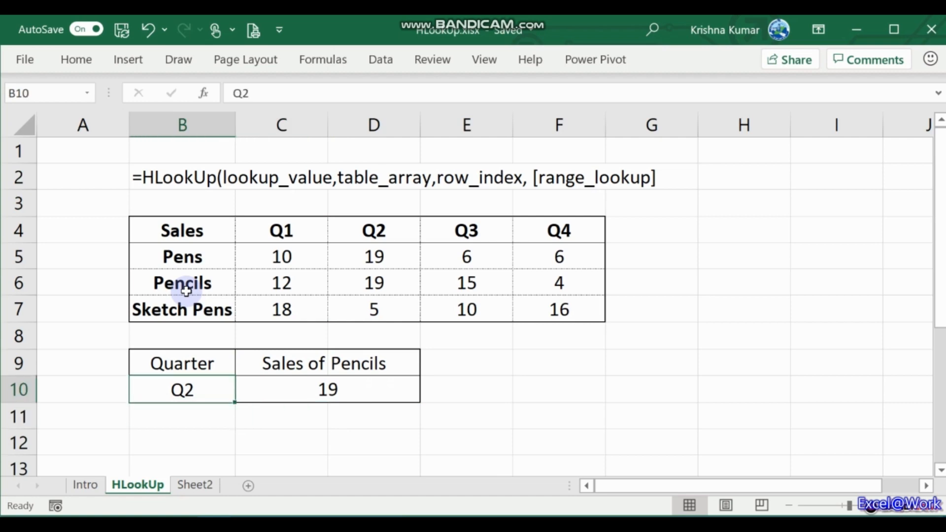
type("Q3")
key("Tab")
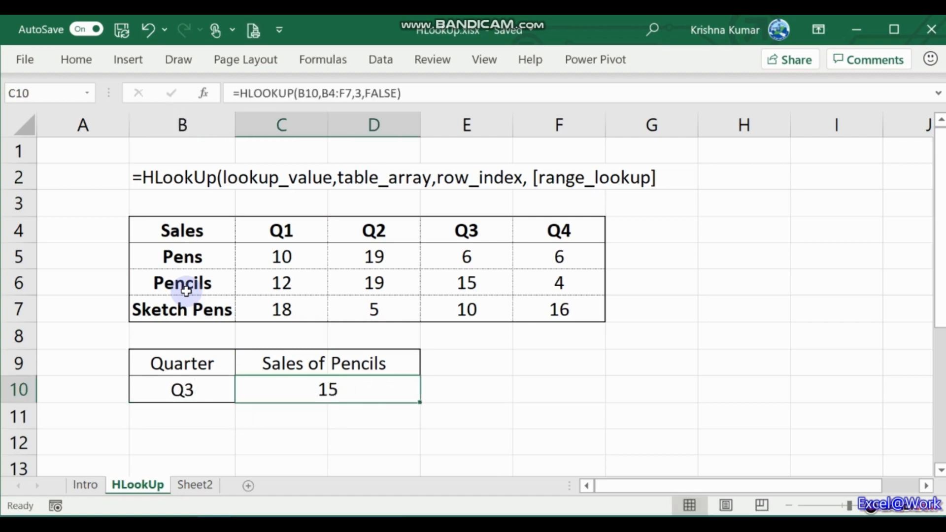
key("Left")
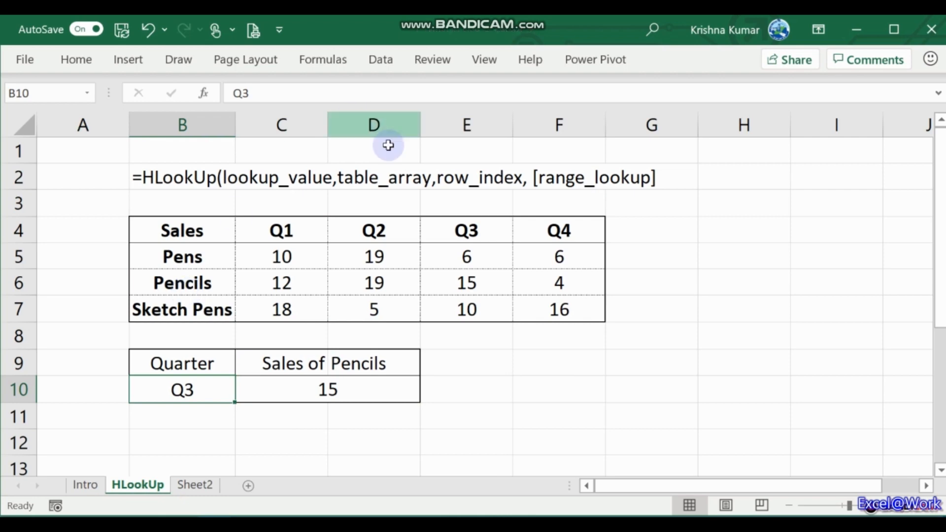
left_click(462, 283)
key("Right")
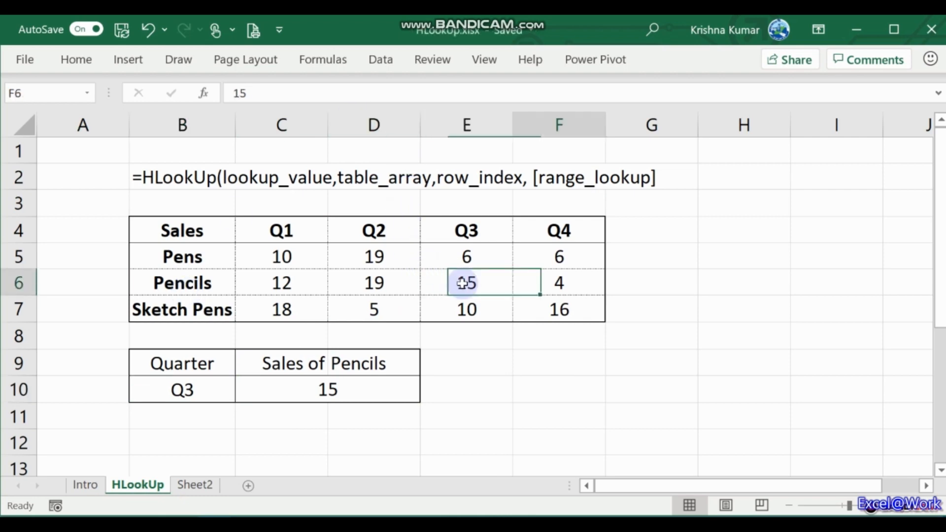
key("Left")
key("Left")
key("Right")
key("Left")
key("Down")
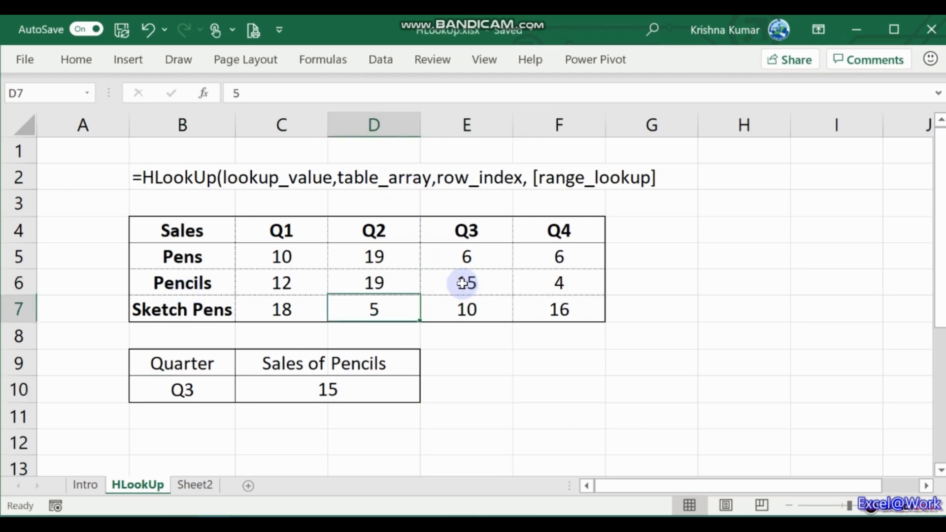
Change the quarter in B10 to Q4.
left_click(178, 406)
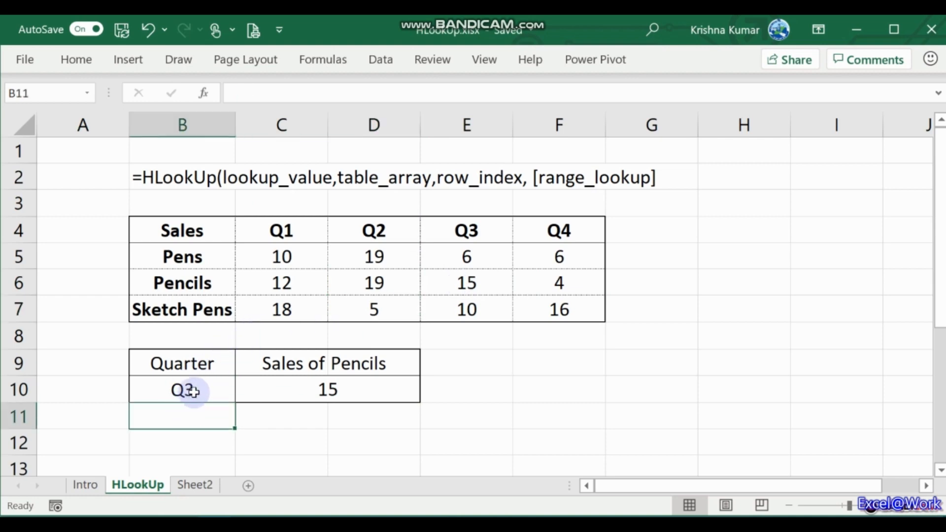
left_click(193, 392)
type("Q4")
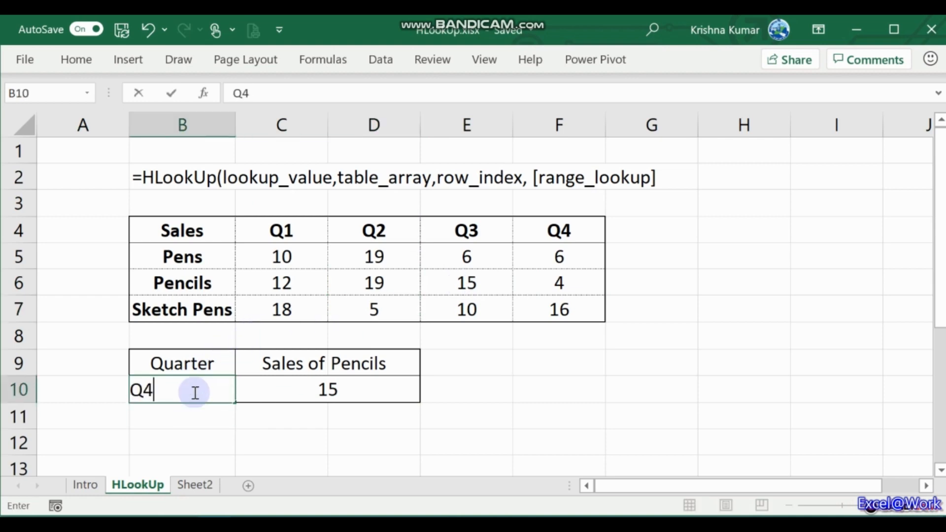
key("Tab")
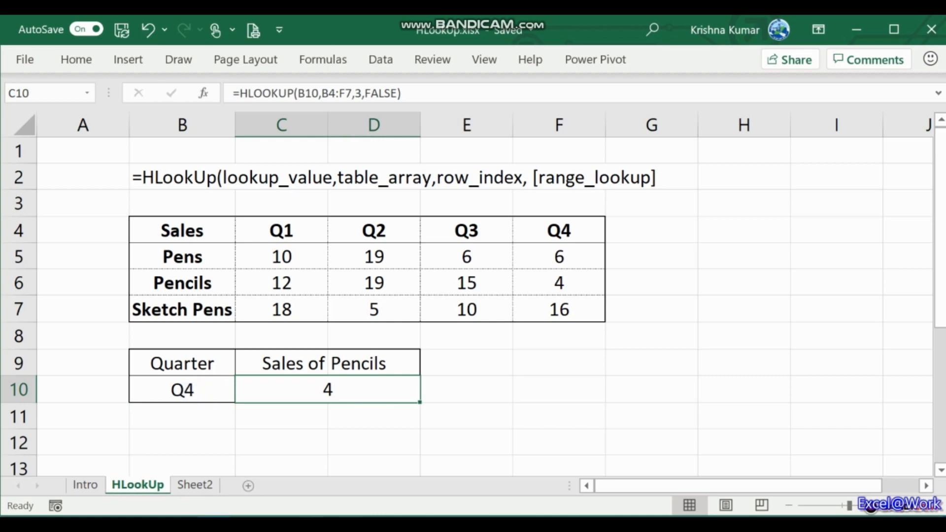